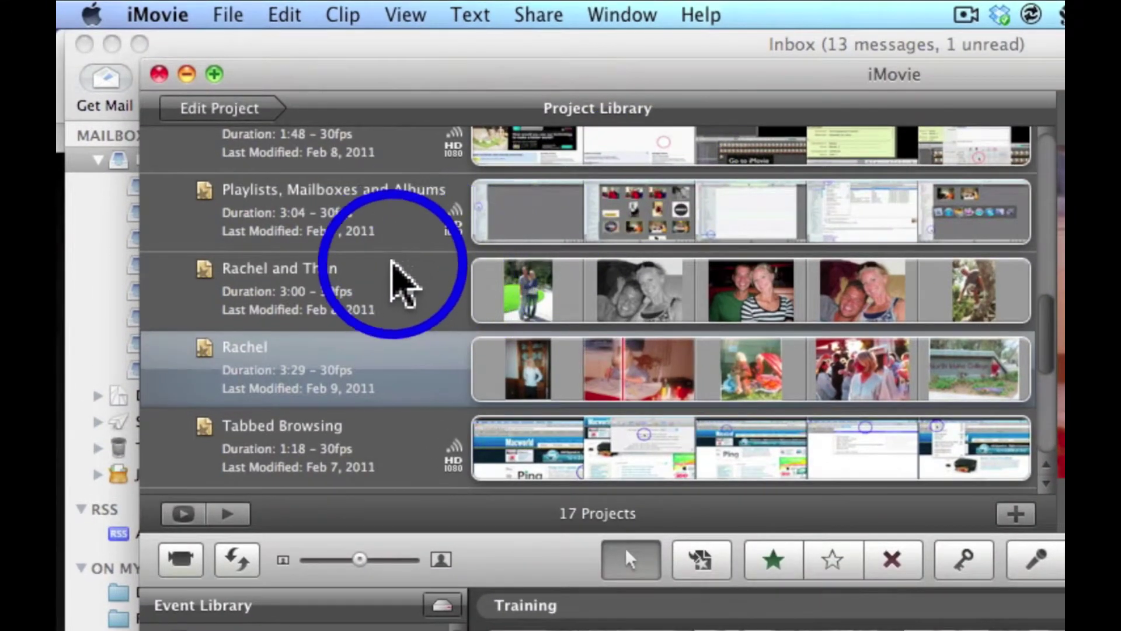
pyautogui.scroll(1, 354, 368)
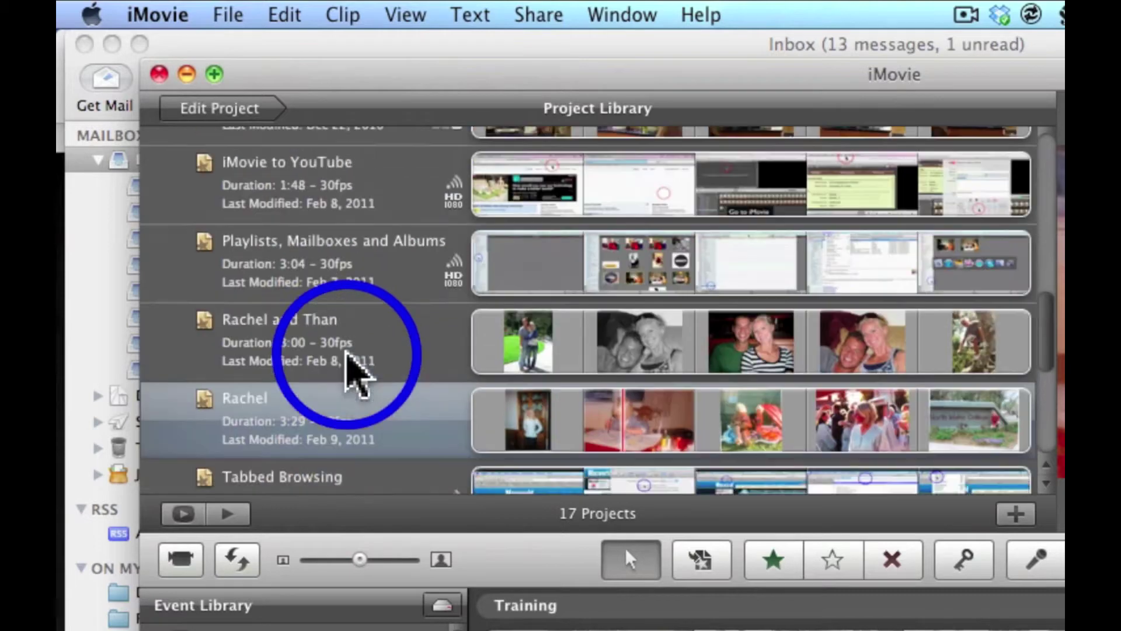
pyautogui.scroll(1, 354, 368)
pyautogui.scroll(2, 354, 372)
pyautogui.scroll(1, 355, 372)
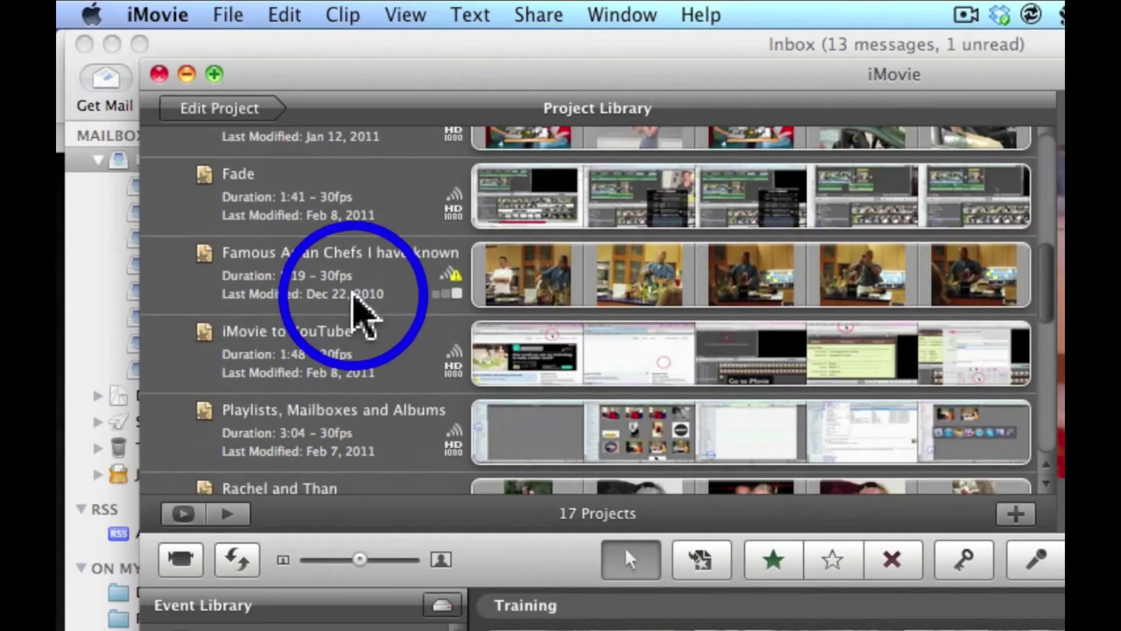
pyautogui.scroll(1, 377, 310)
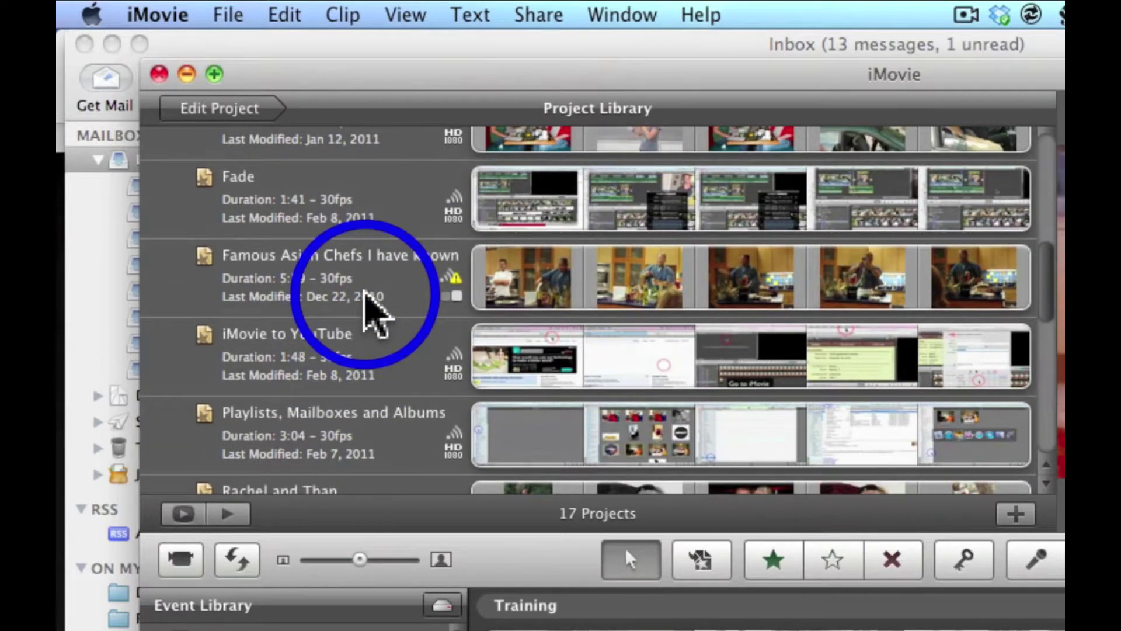
pyautogui.scroll(1, 372, 307)
pyautogui.scroll(1, 373, 307)
pyautogui.scroll(1, 372, 307)
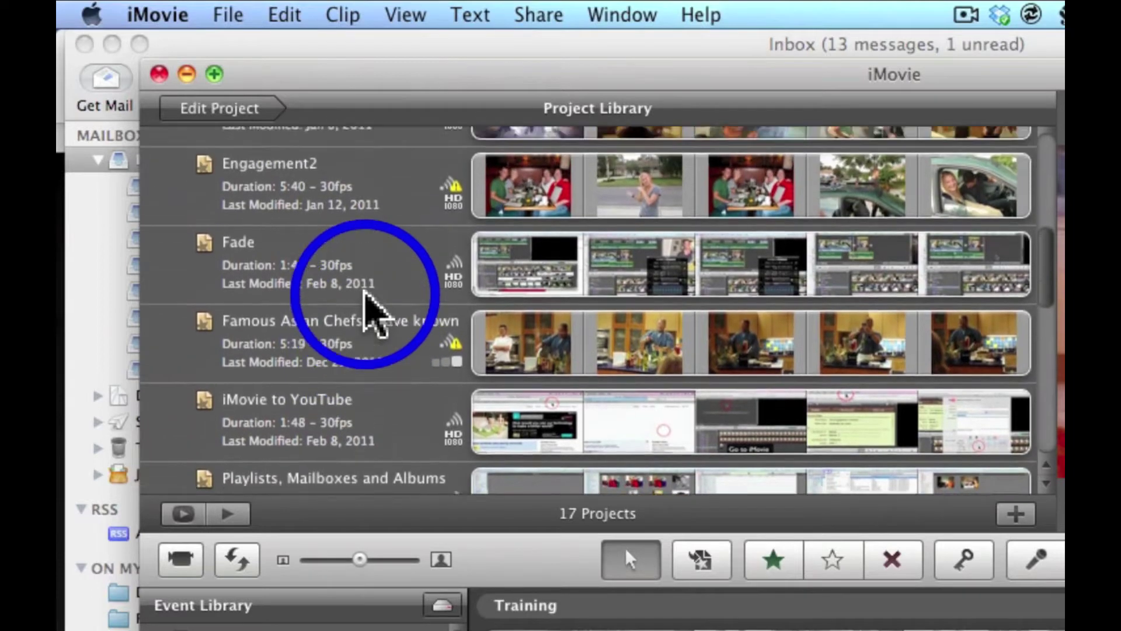
pyautogui.scroll(2, 372, 307)
pyautogui.scroll(3, 373, 311)
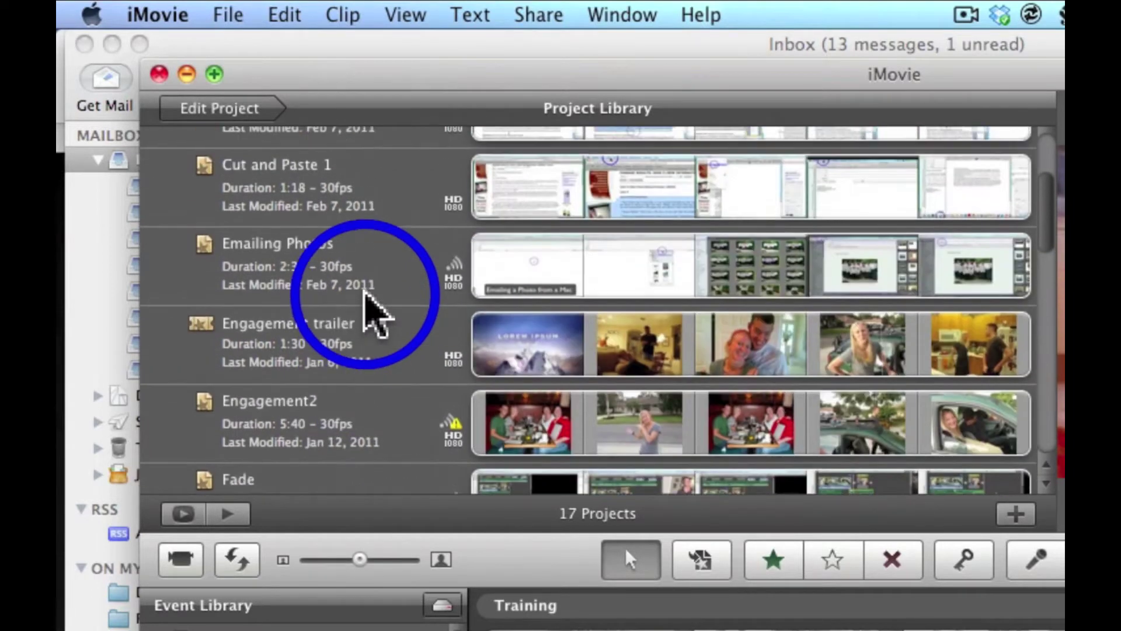
pyautogui.scroll(2, 373, 310)
pyautogui.scroll(1, 366, 295)
pyautogui.scroll(2, 367, 295)
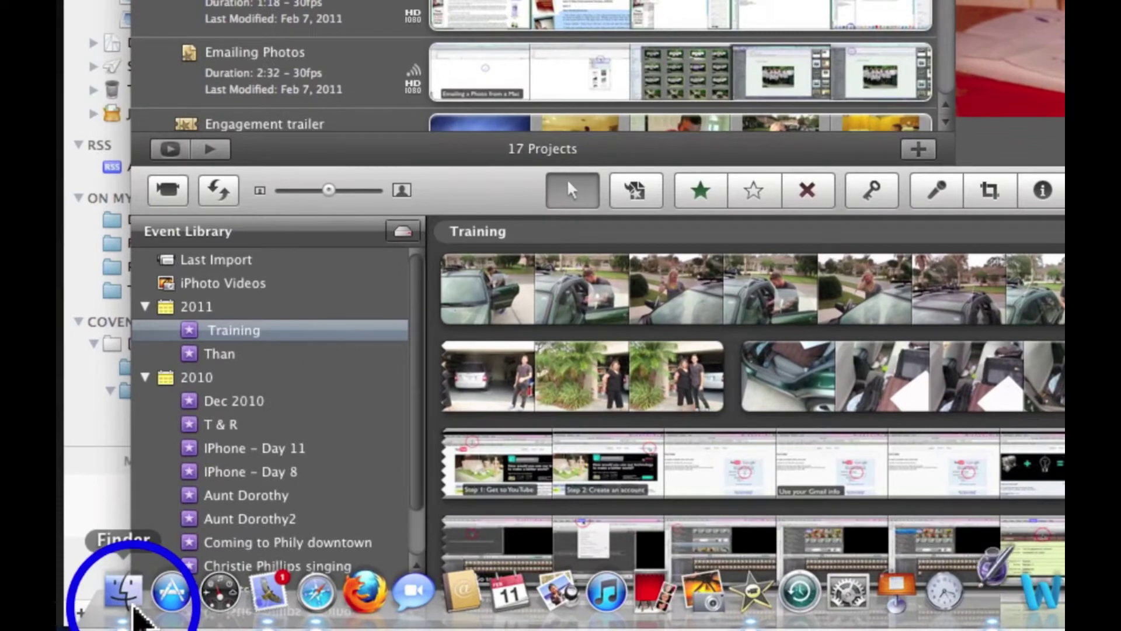
# Open Movies > iMovie Projects in Finder to list its 17 .rcproject files
pyautogui.click(132, 609)
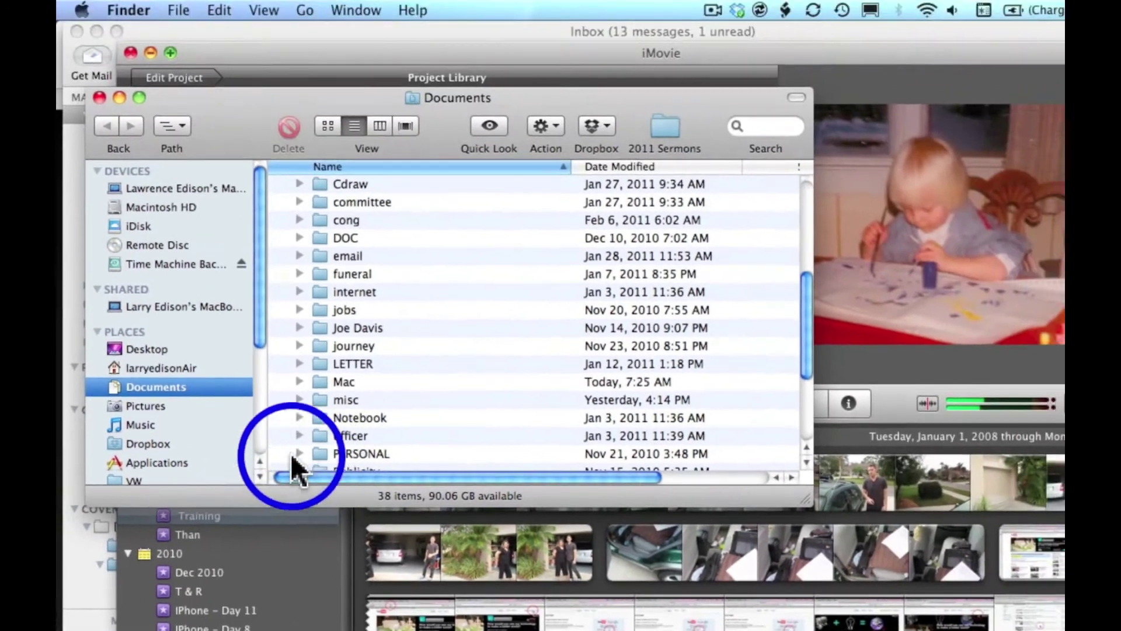
pyautogui.scroll(-3, 191, 429)
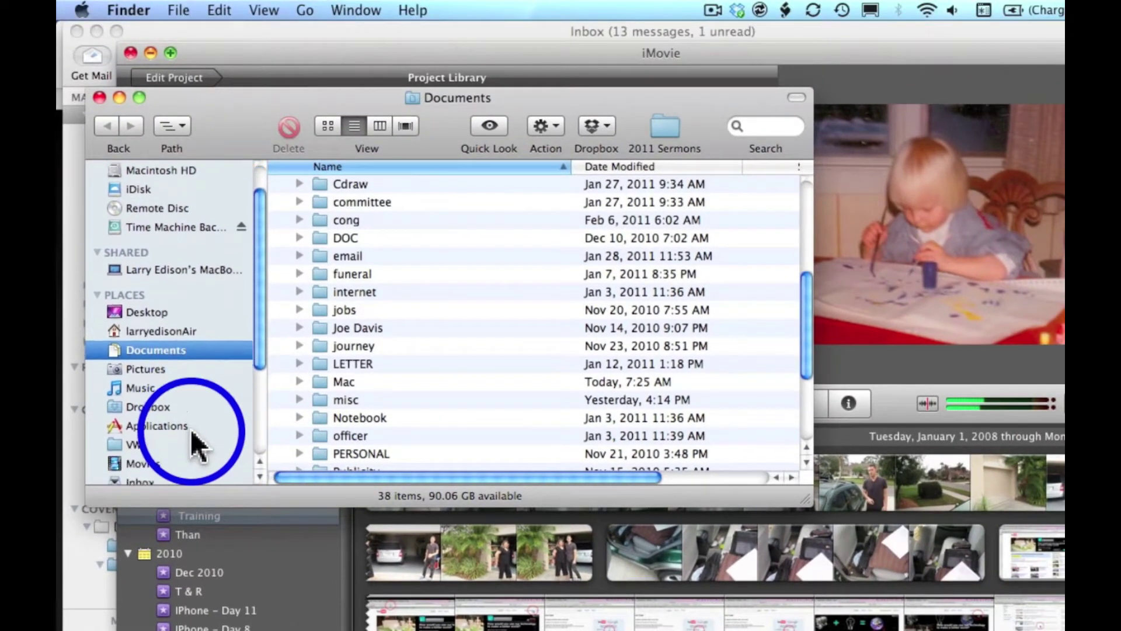
pyautogui.click(158, 444)
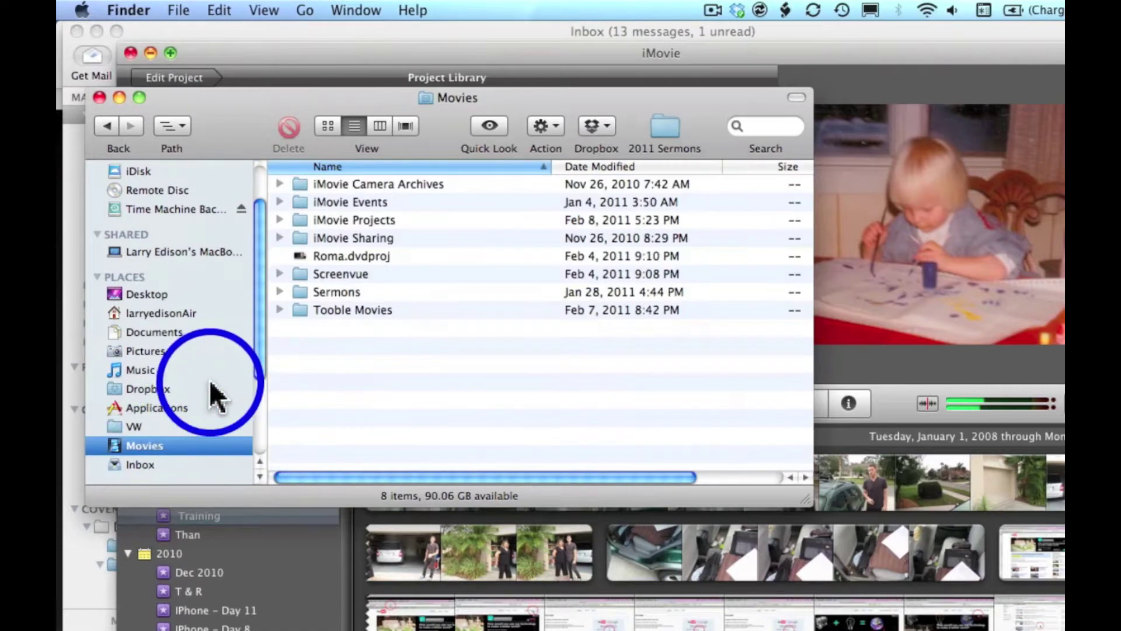
pyautogui.doubleClick(392, 218)
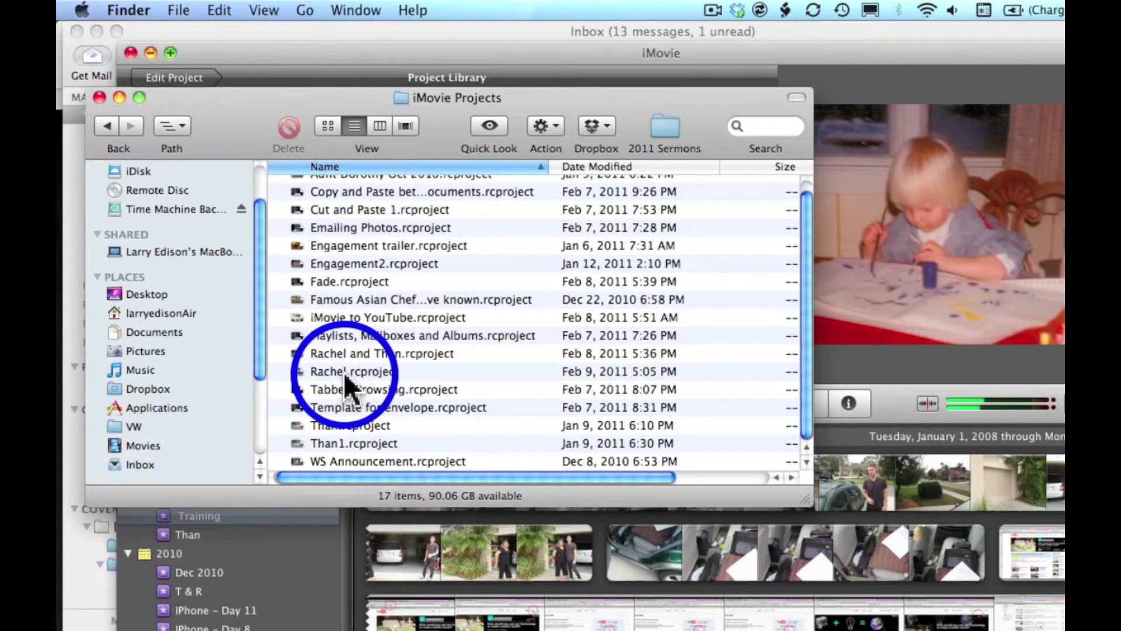
pyautogui.scroll(1, 343, 372)
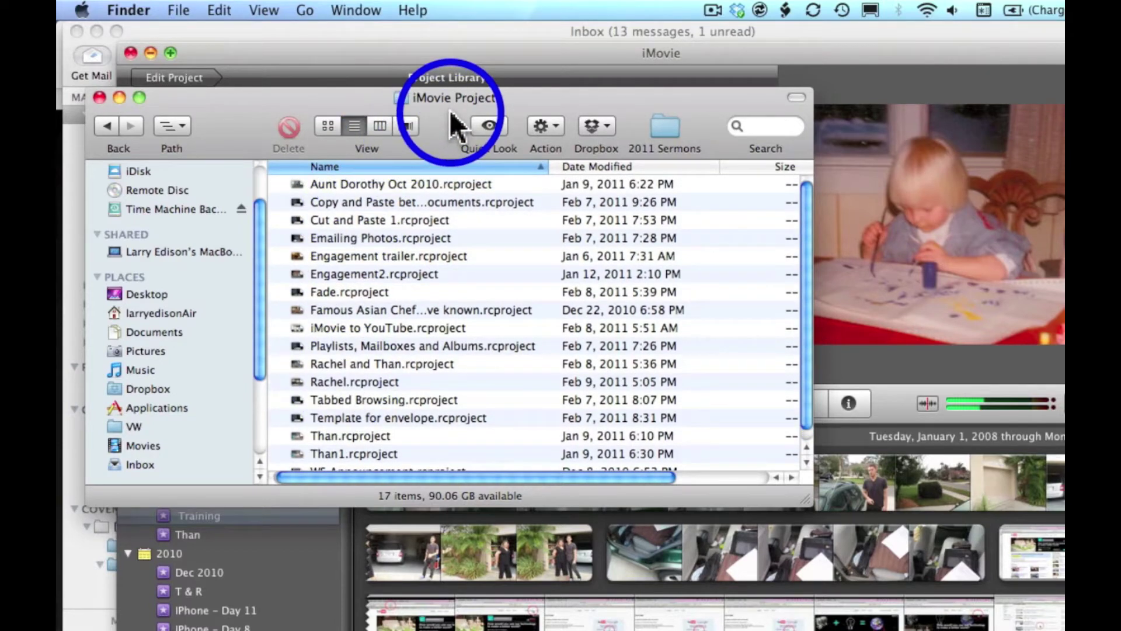
# Return to the iMovie Projects folder and select the Copy and Paste project file
pyautogui.press('super+h')
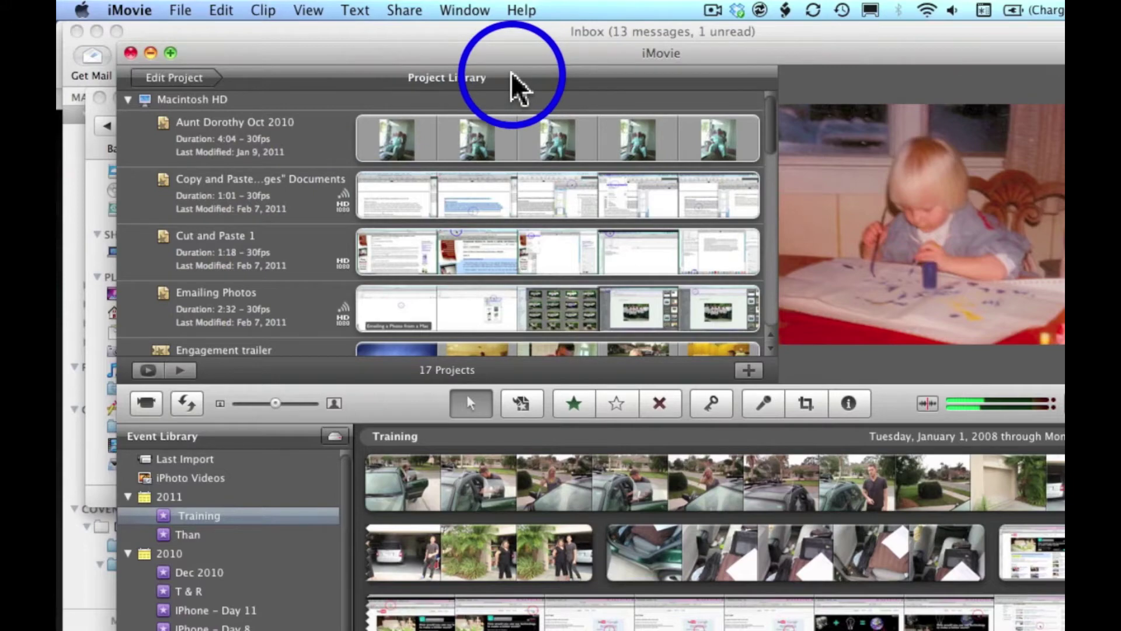
pyautogui.press('super+Tab')
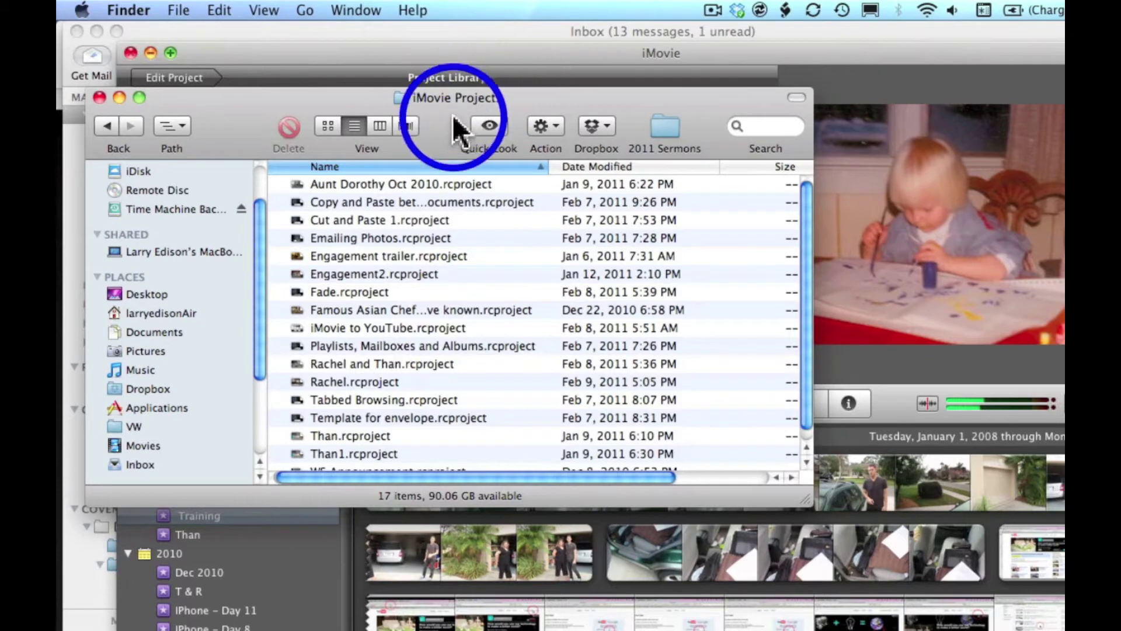
pyautogui.click(407, 205)
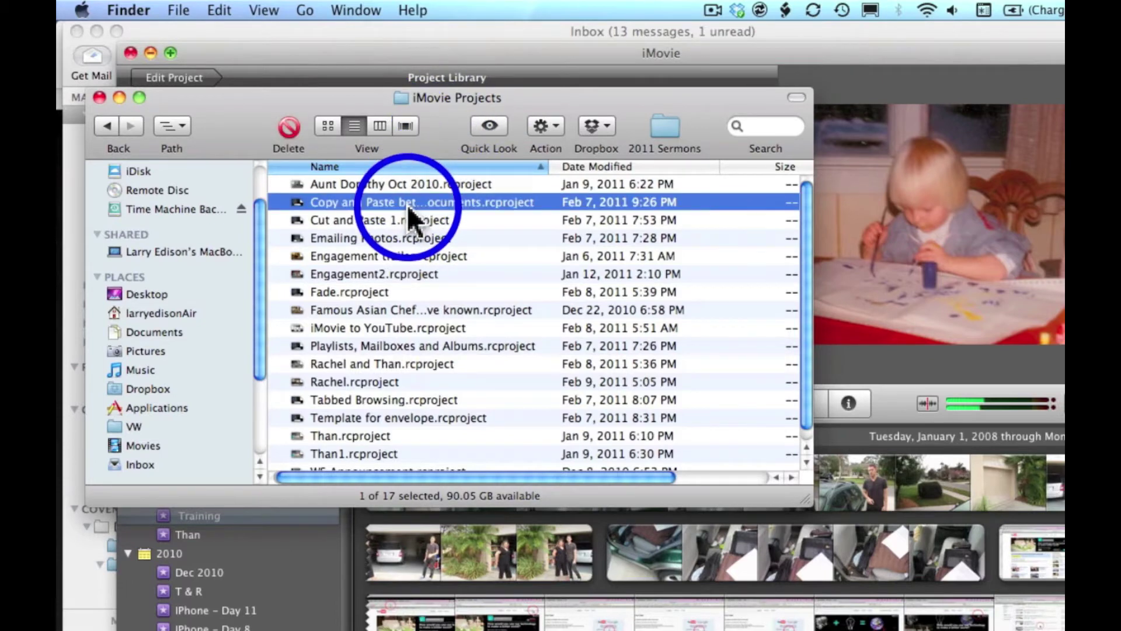
pyautogui.press('F11')
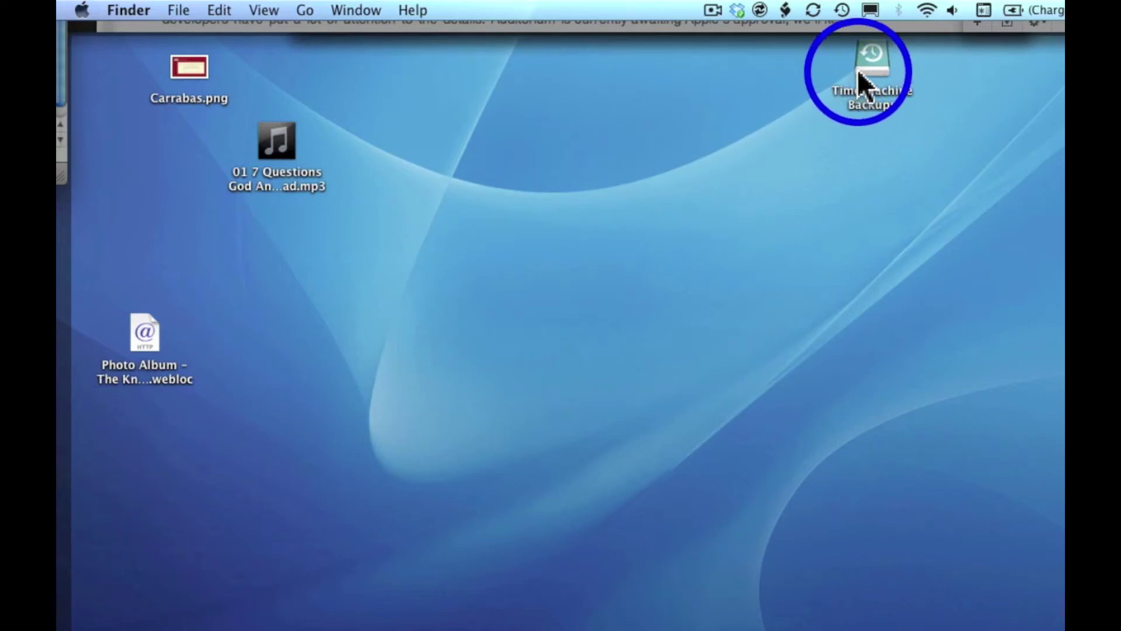
pyautogui.press('F11')
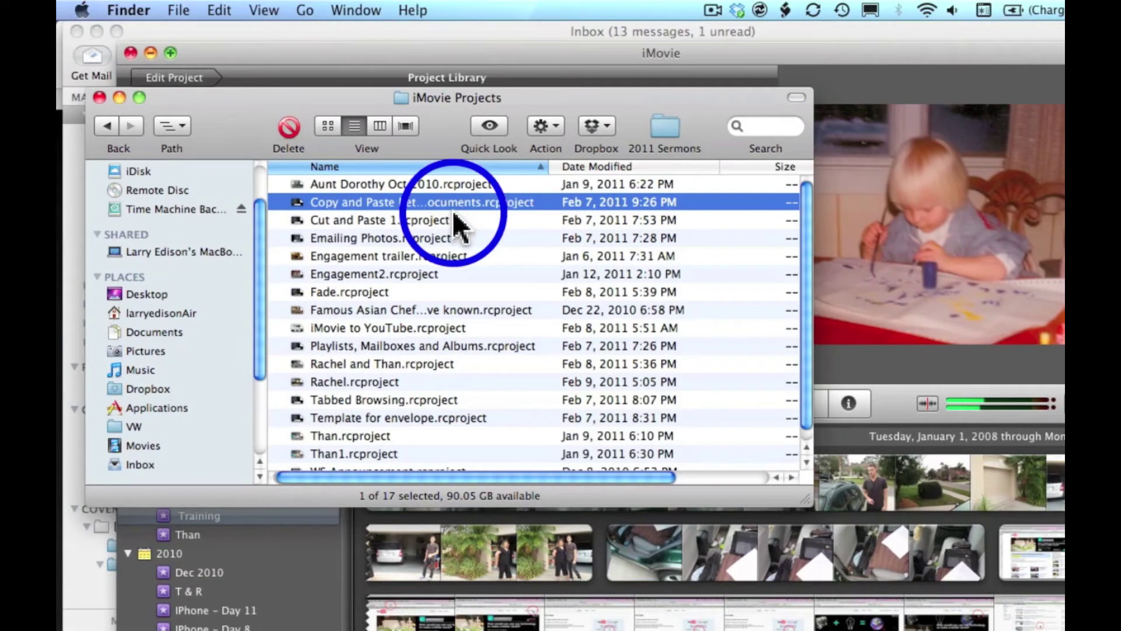
# Extend the selection through Engagement2, adding iMovie to YouTube and Rachel.rcproject
pyautogui.keyDown('shift'); pyautogui.click(447, 267); pyautogui.keyUp('shift')
pyautogui.keyDown('super'); pyautogui.click(437, 329); pyautogui.keyUp('super')
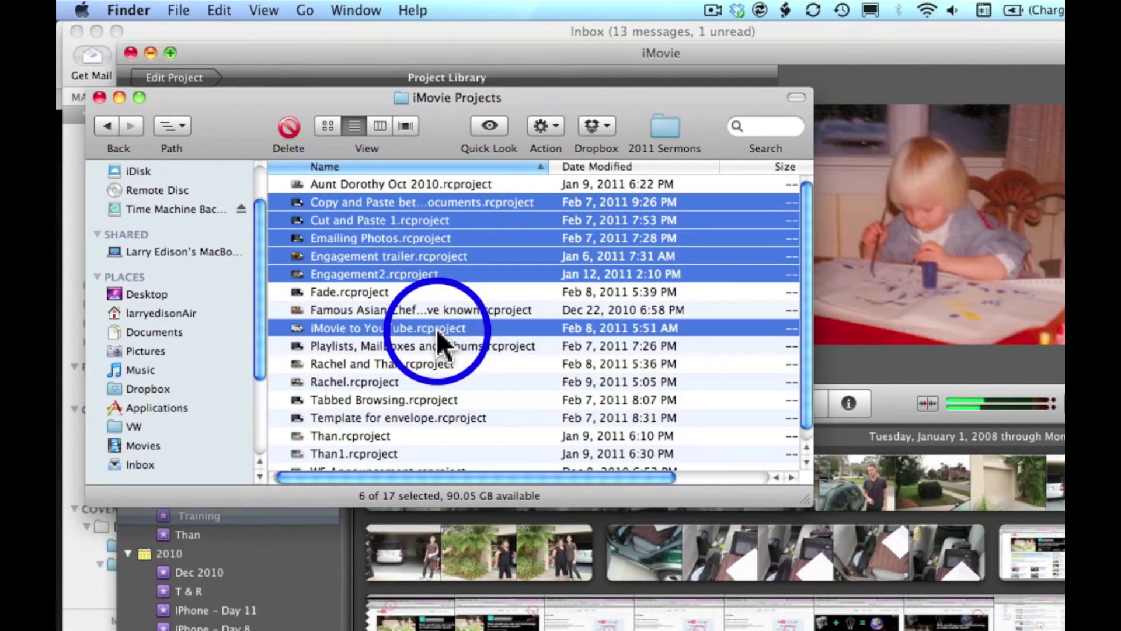
pyautogui.keyDown('super'); pyautogui.click(423, 377); pyautogui.keyUp('super')
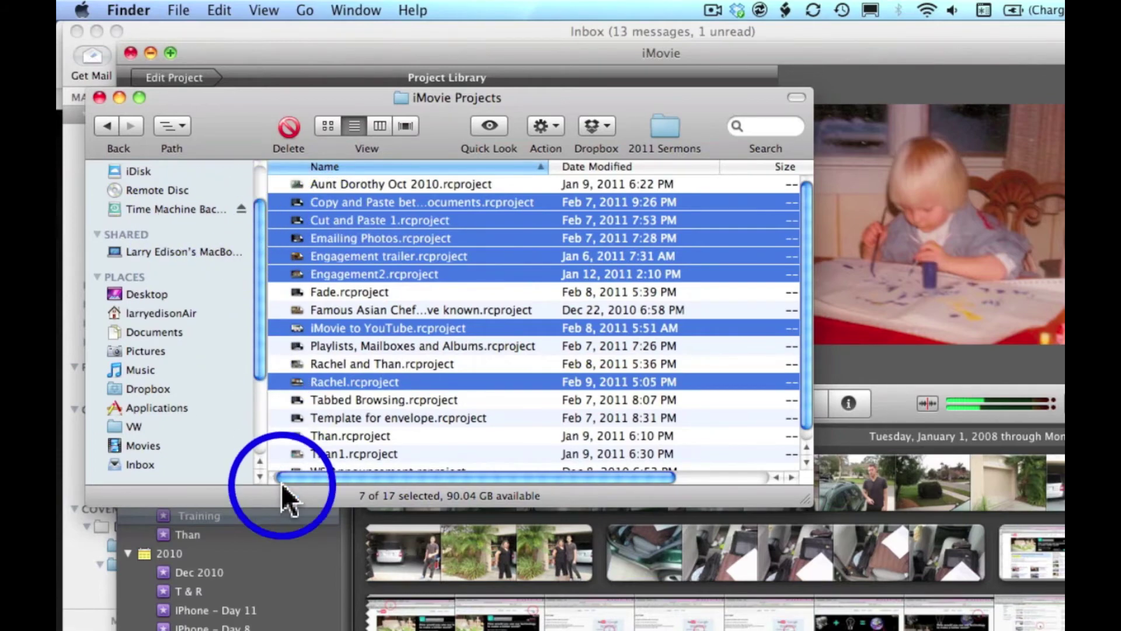
# Bring iMovie forward so its Project Library shows all 17 projects from Aunt Dorothy Oct 2010
pyautogui.click(283, 542)
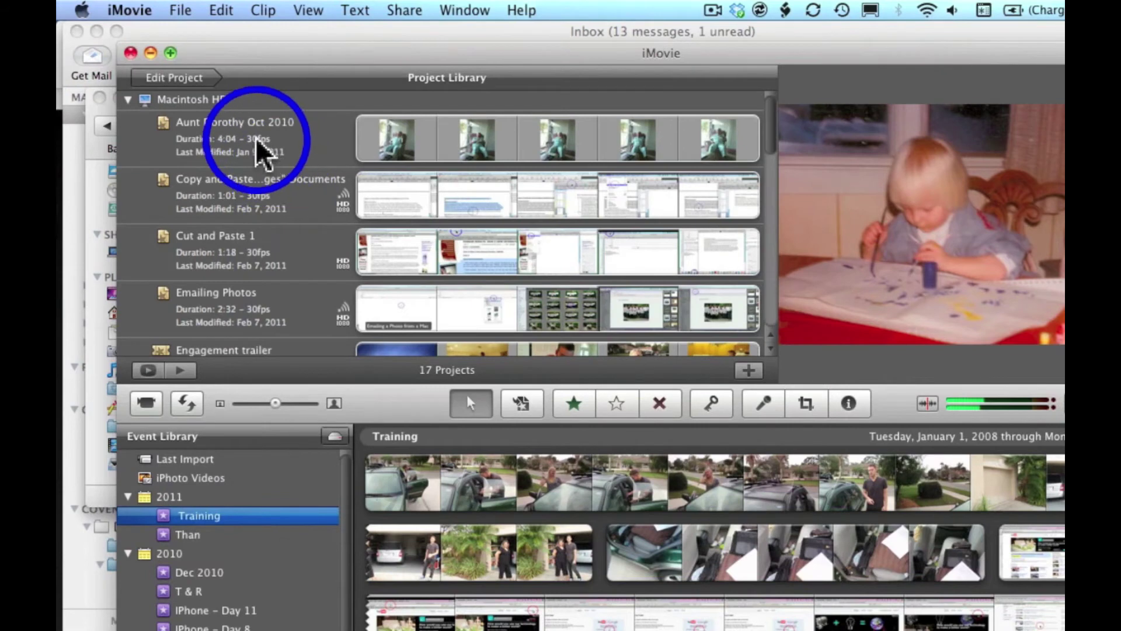